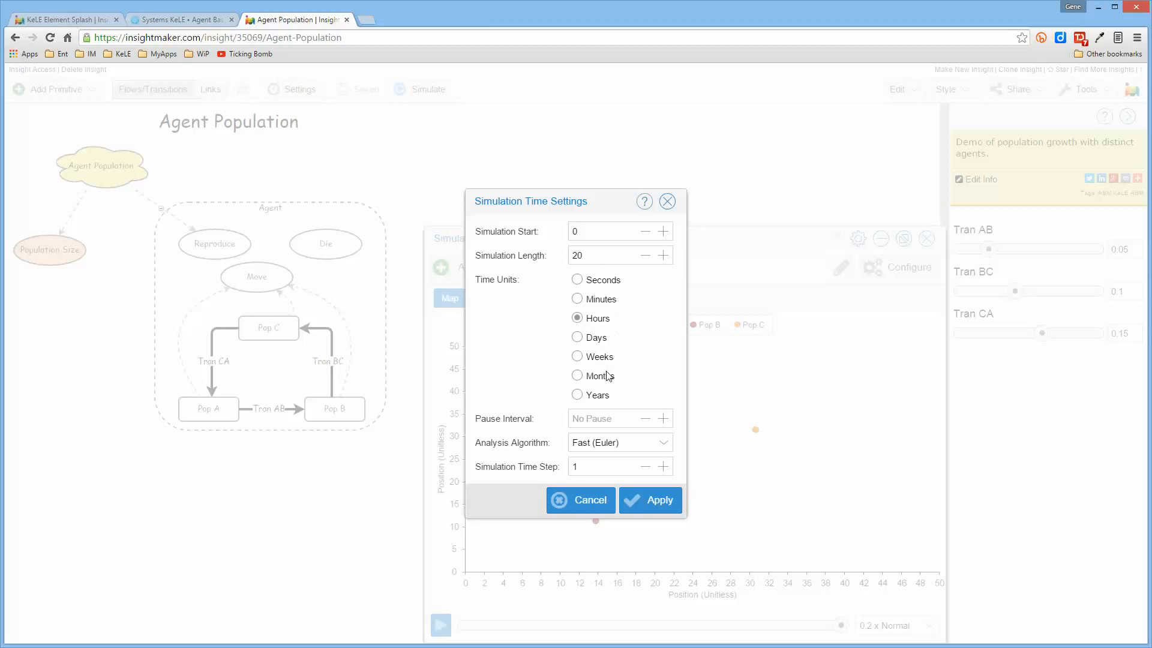
- Review the Agent Population's configuration and close the time settings and all open simulation results windows
left_click(667, 202)
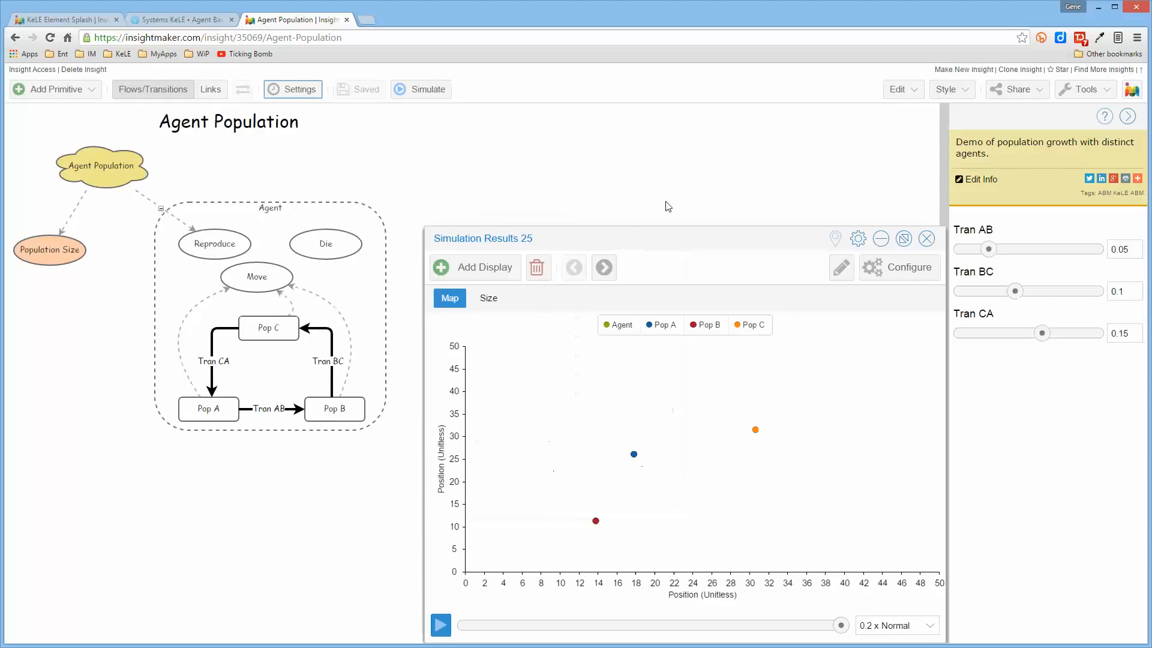
left_click(103, 170)
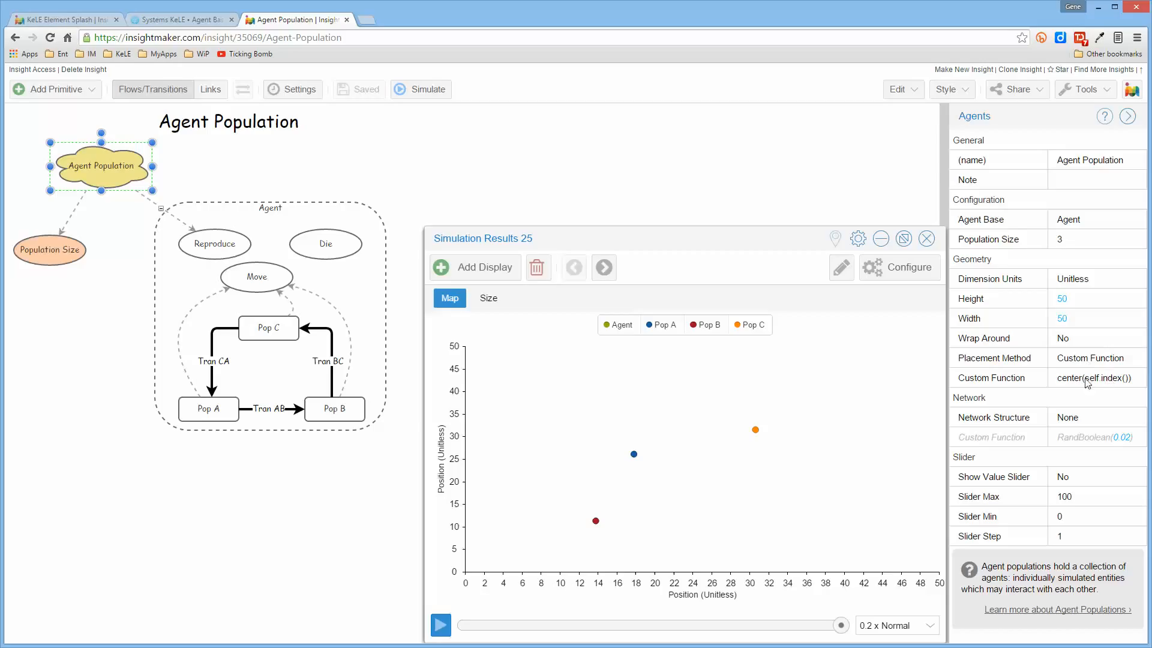
left_click(927, 238)
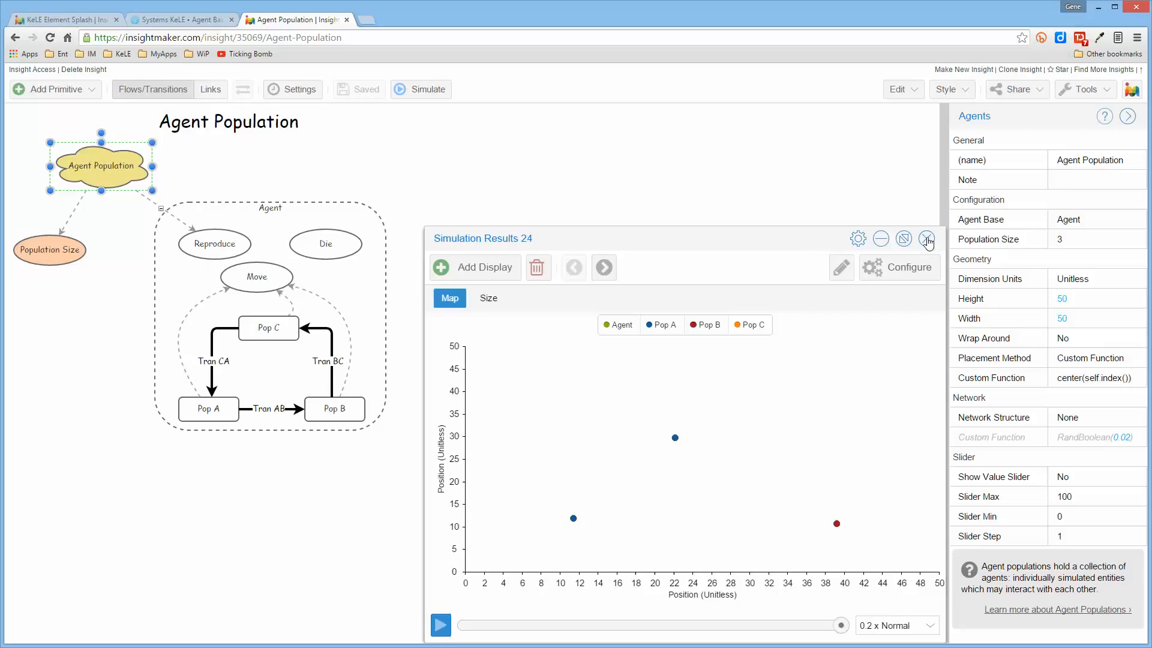
left_click(927, 239)
left_click(927, 239)
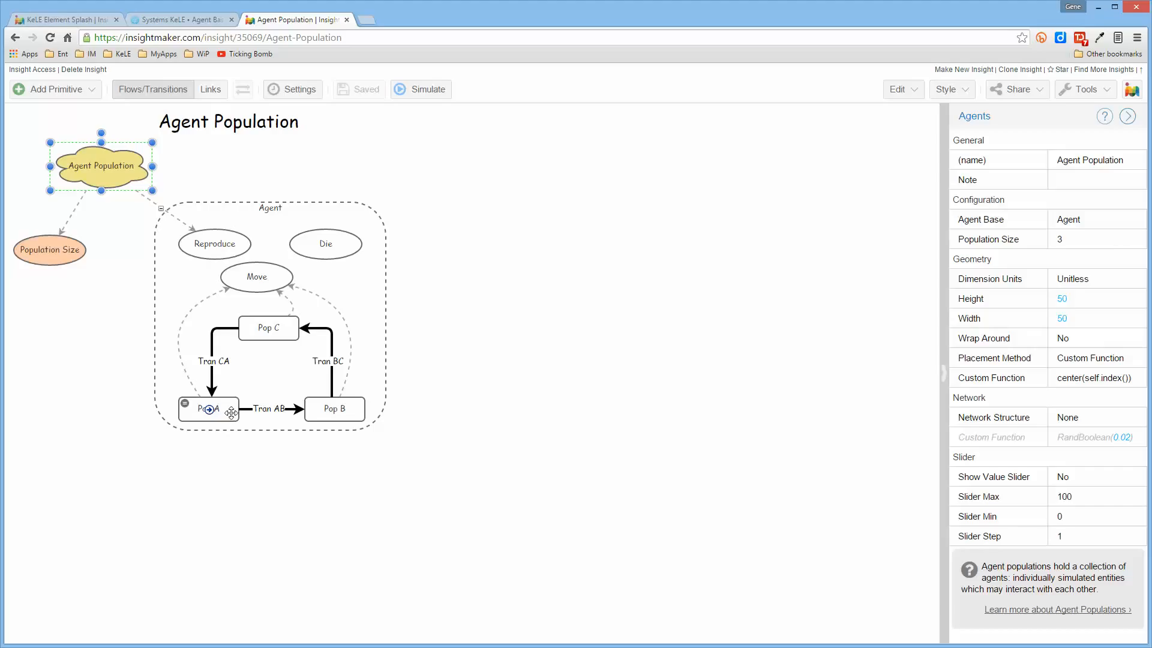
left_click(526, 434)
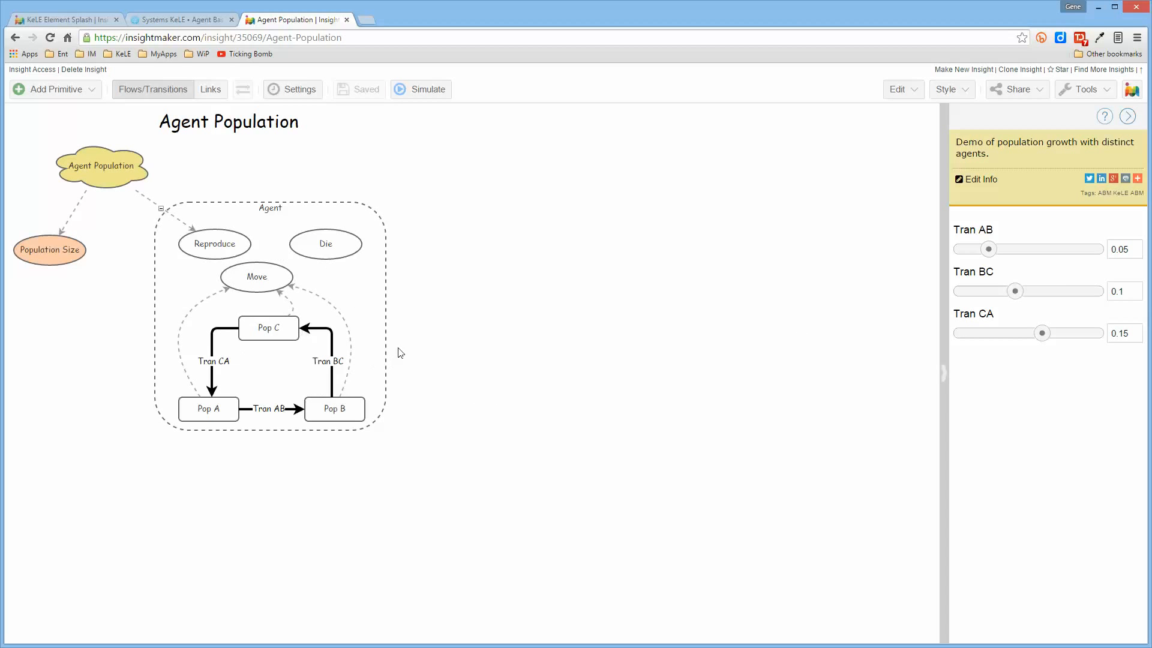
- Examine the Move action's code in its equation editor without changing it
mouse_move(282, 283)
left_click(226, 268)
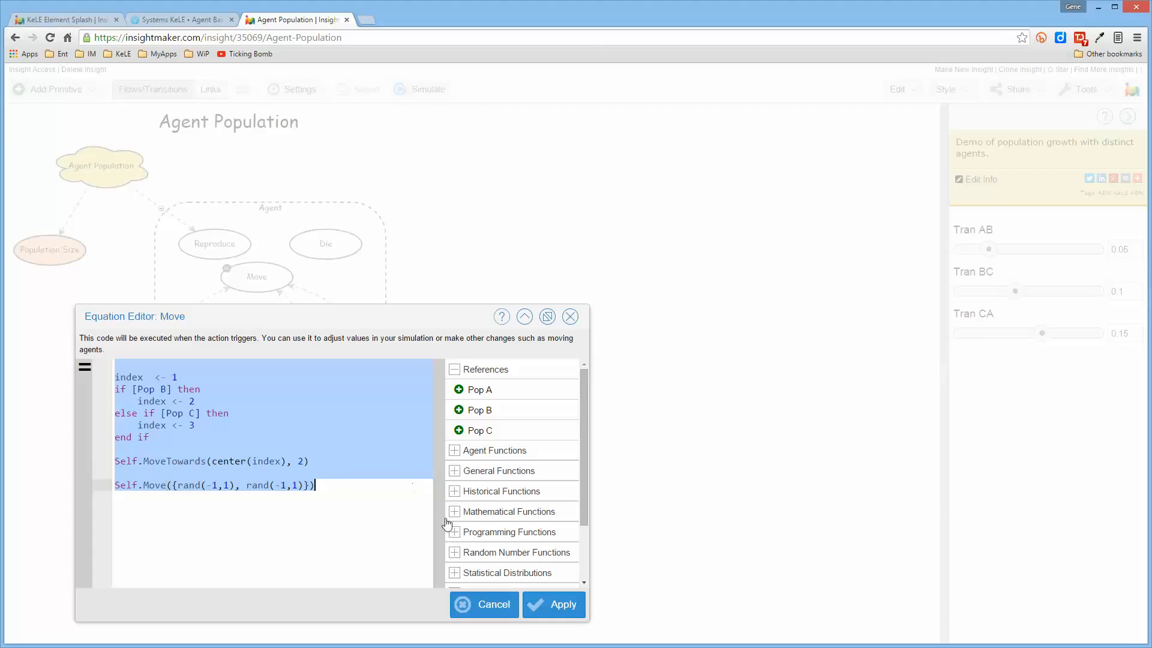
left_click(492, 605)
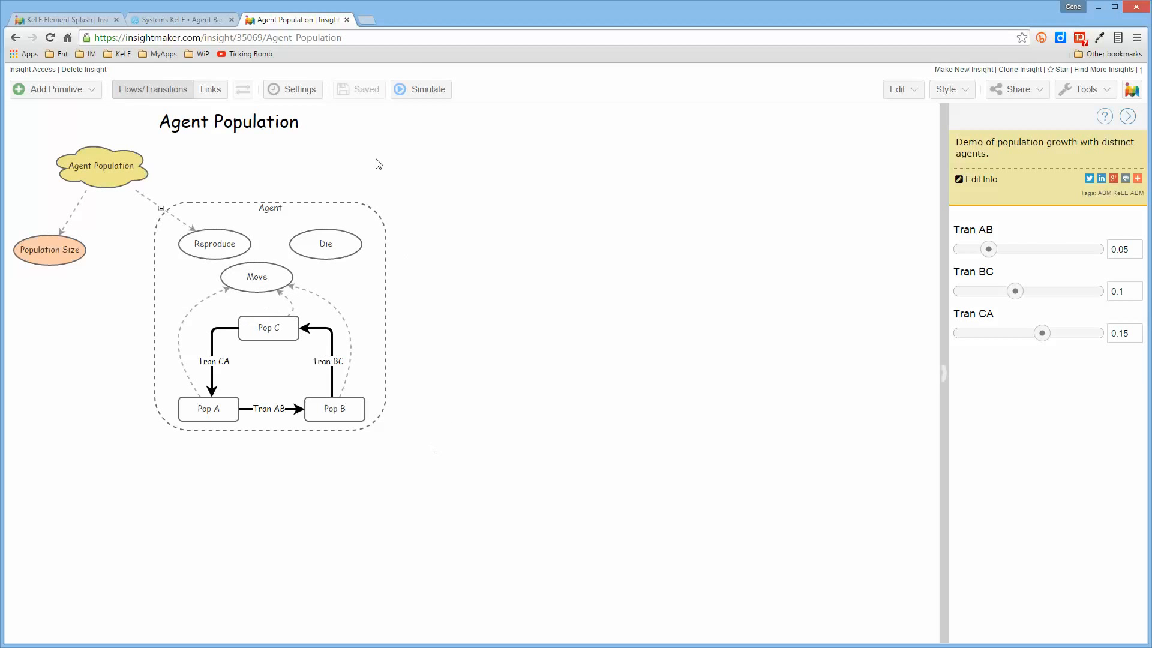
- Examine the Reproduce action's properties and its code in the equation editor
left_click(229, 243)
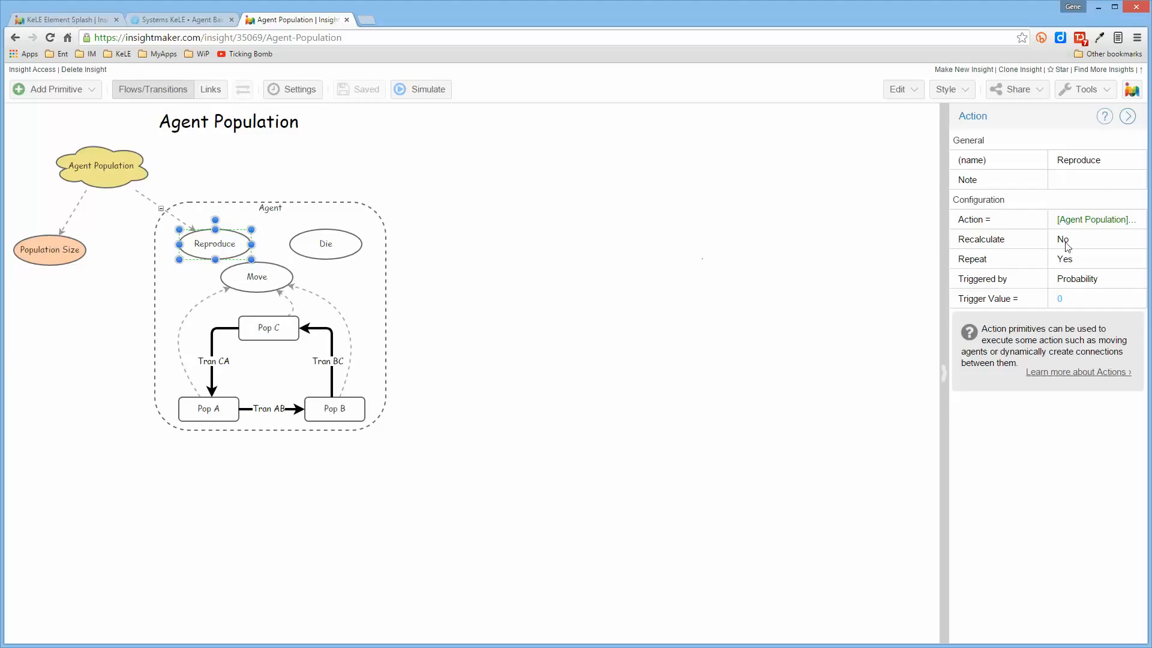
double_click(185, 237)
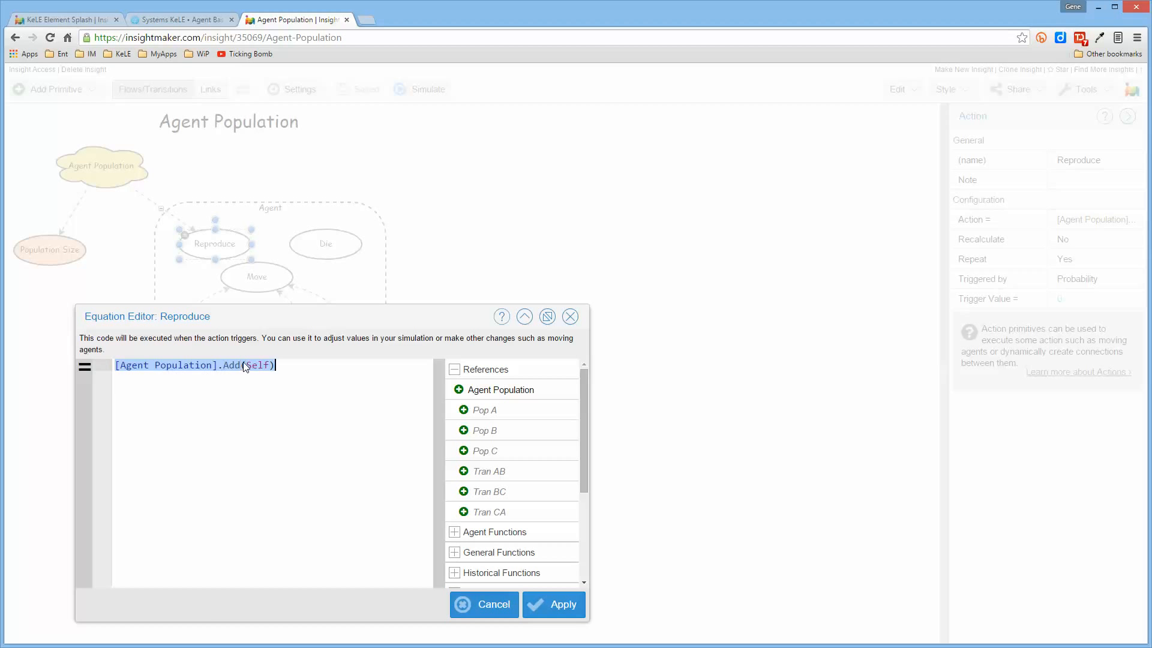
left_click(468, 605)
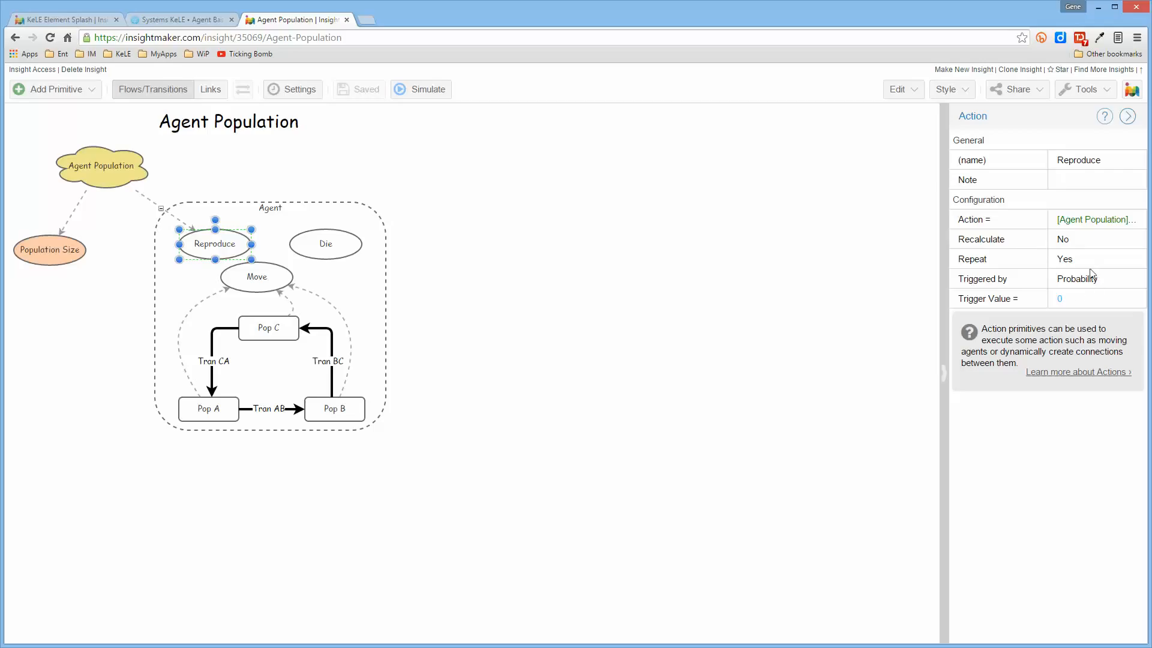
- Set the Reproduce action's trigger value to .1
left_click(1071, 298)
type(".1")
left_click(775, 312)
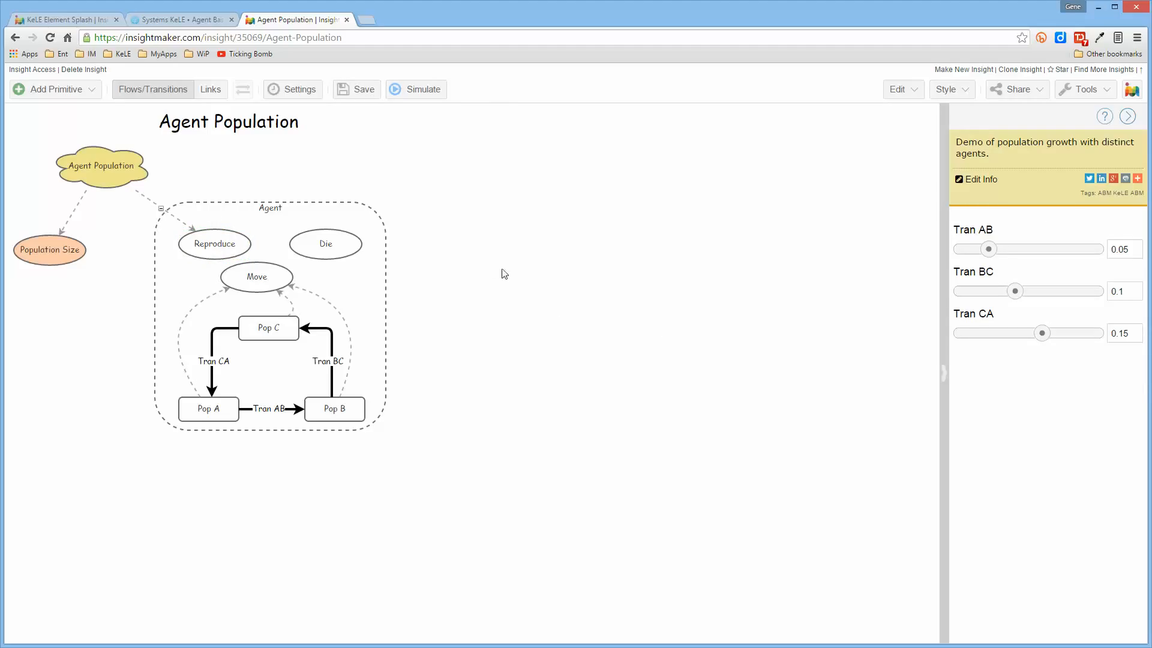
- Check the simulation time settings without changing them and run the simulation
left_click(318, 90)
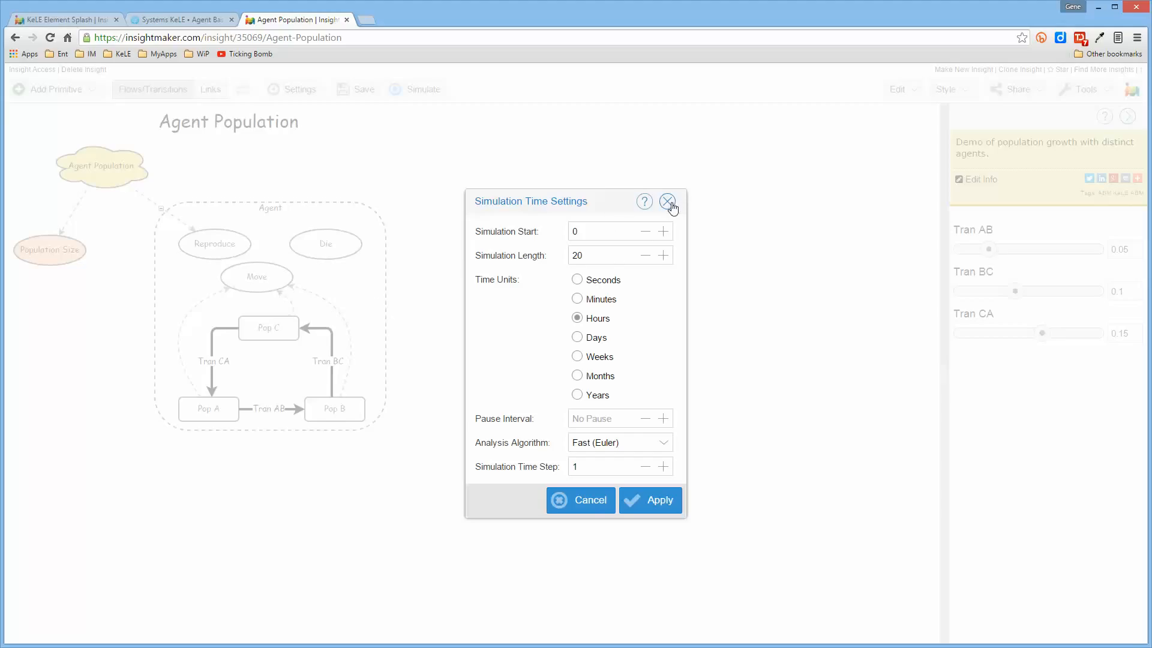
left_click(588, 507)
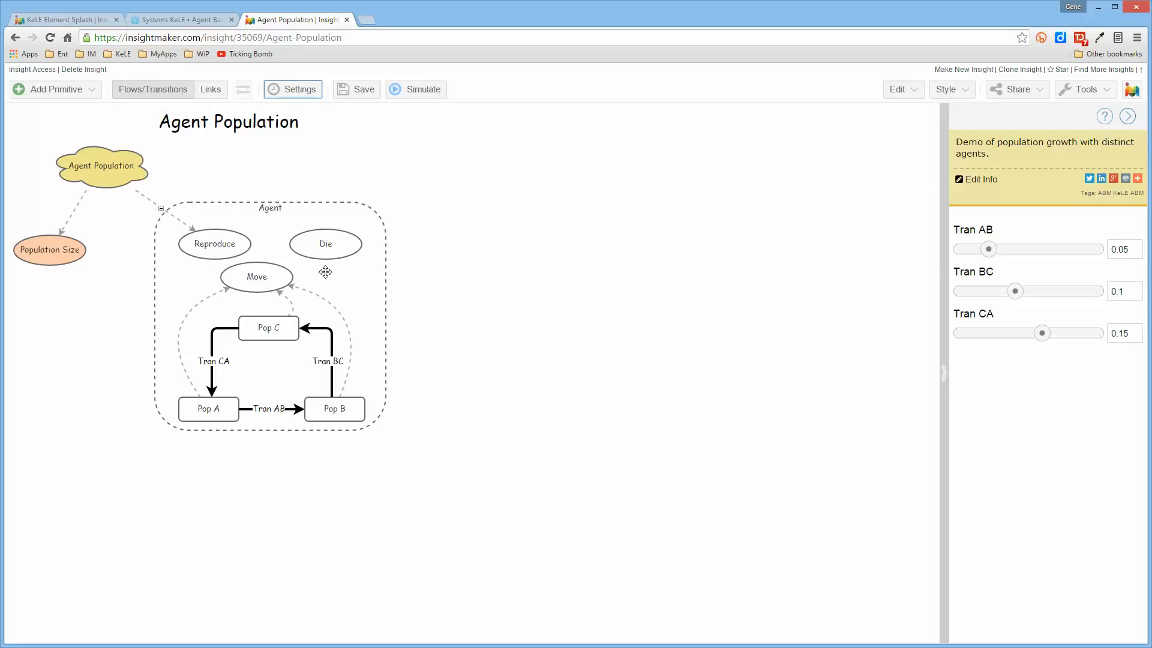
mouse_move(224, 247)
left_click(427, 94)
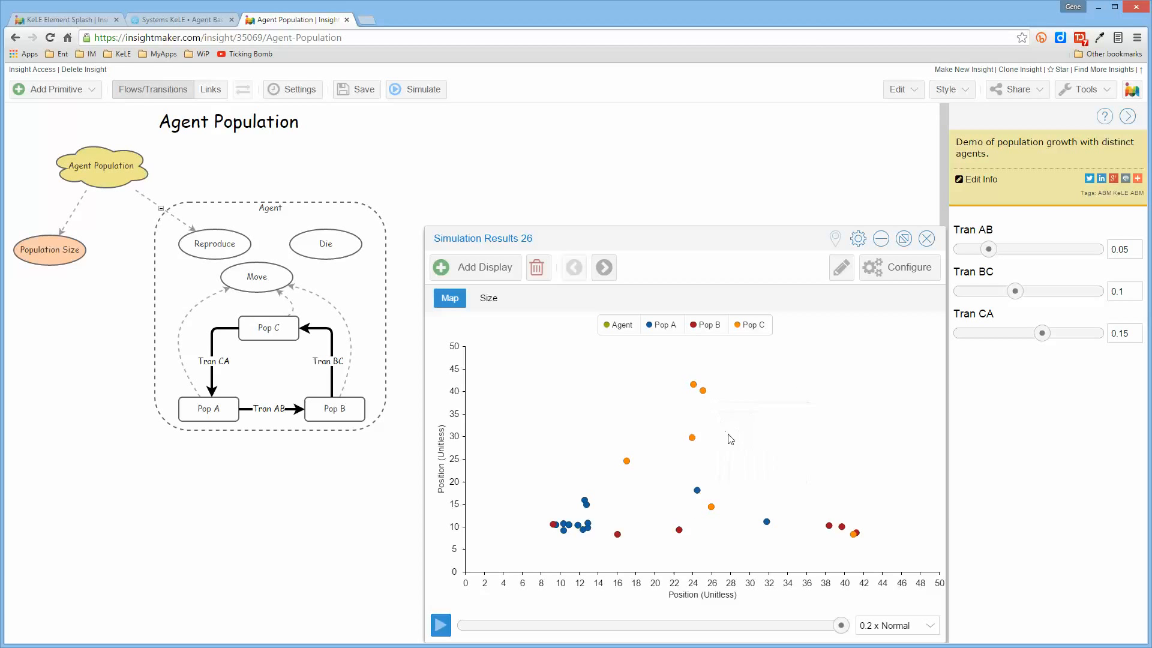
- Inspect individual agents on the results map for their population state and position
mouse_move(703, 387)
mouse_move(691, 498)
mouse_move(592, 503)
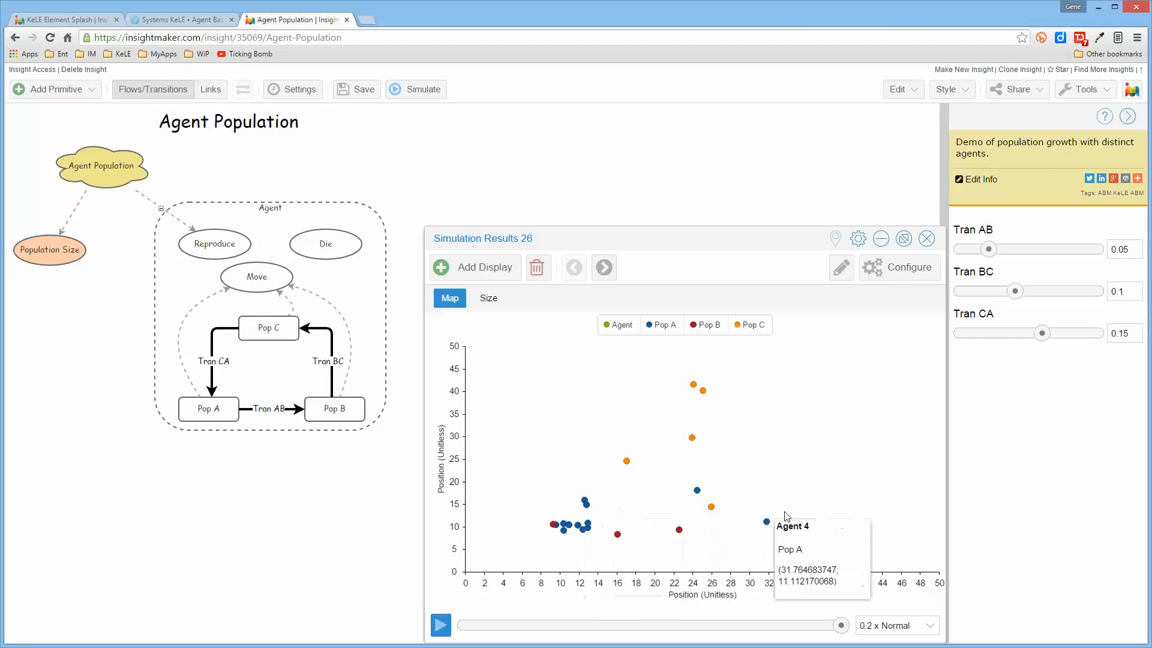
mouse_move(586, 527)
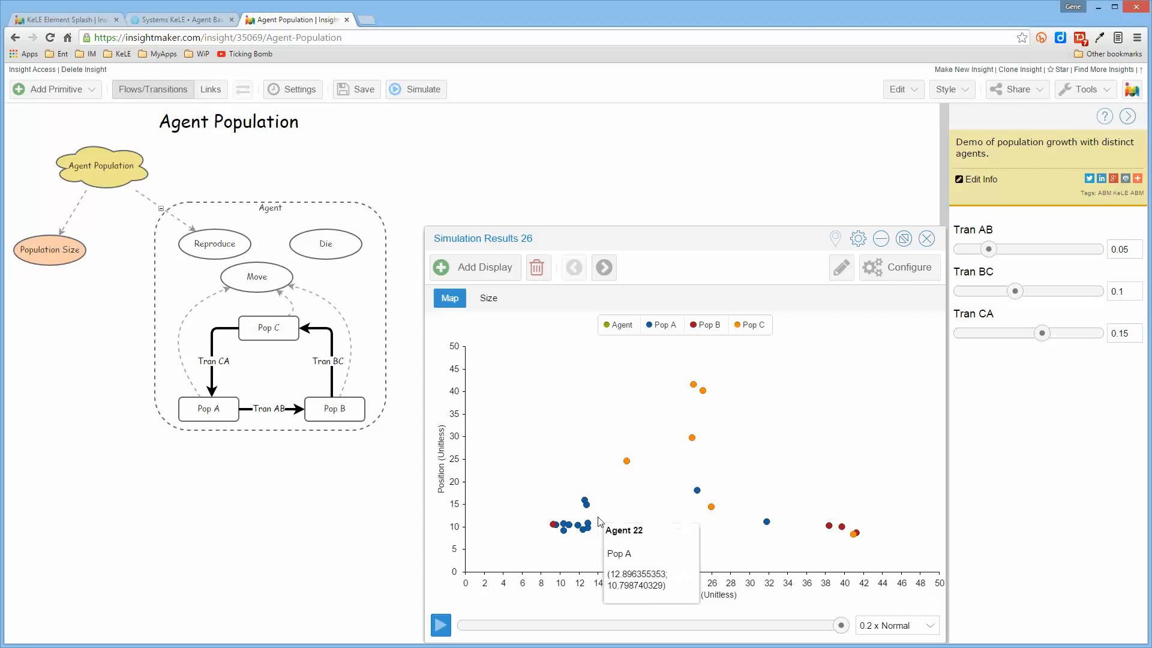
mouse_move(851, 536)
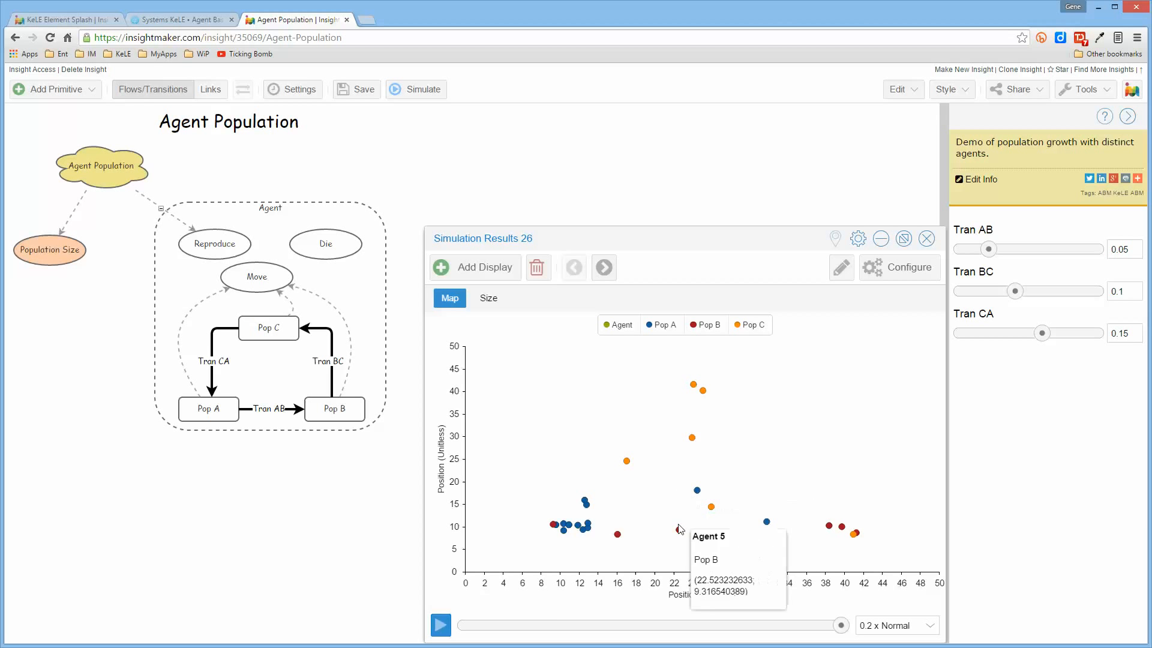
mouse_move(554, 525)
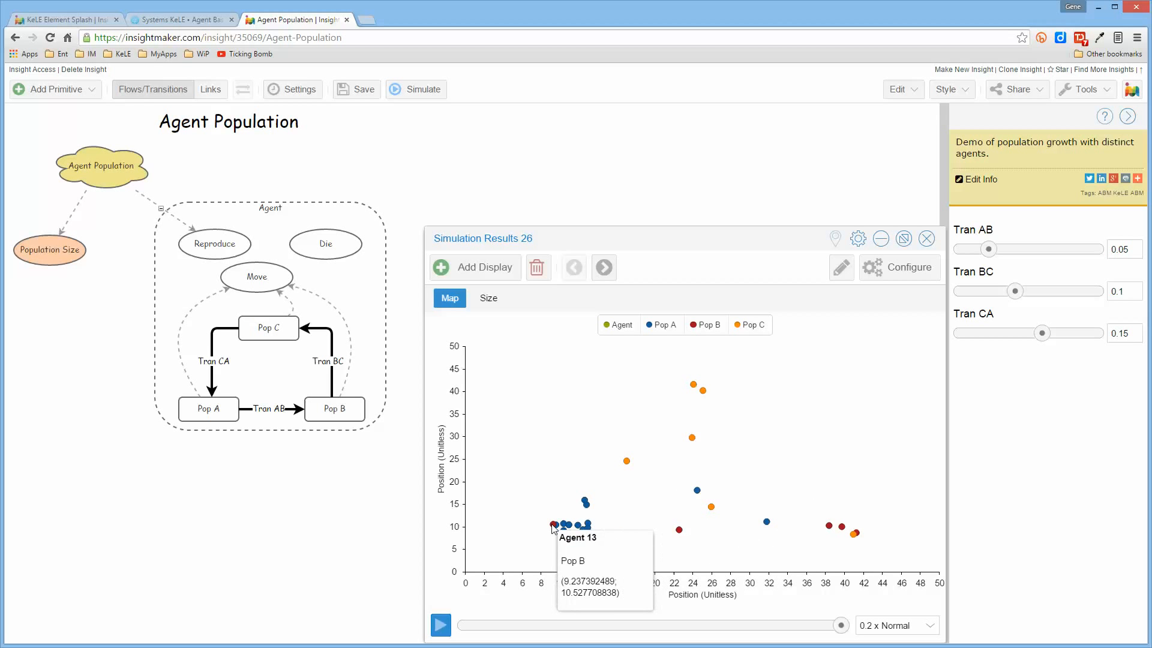
mouse_move(819, 527)
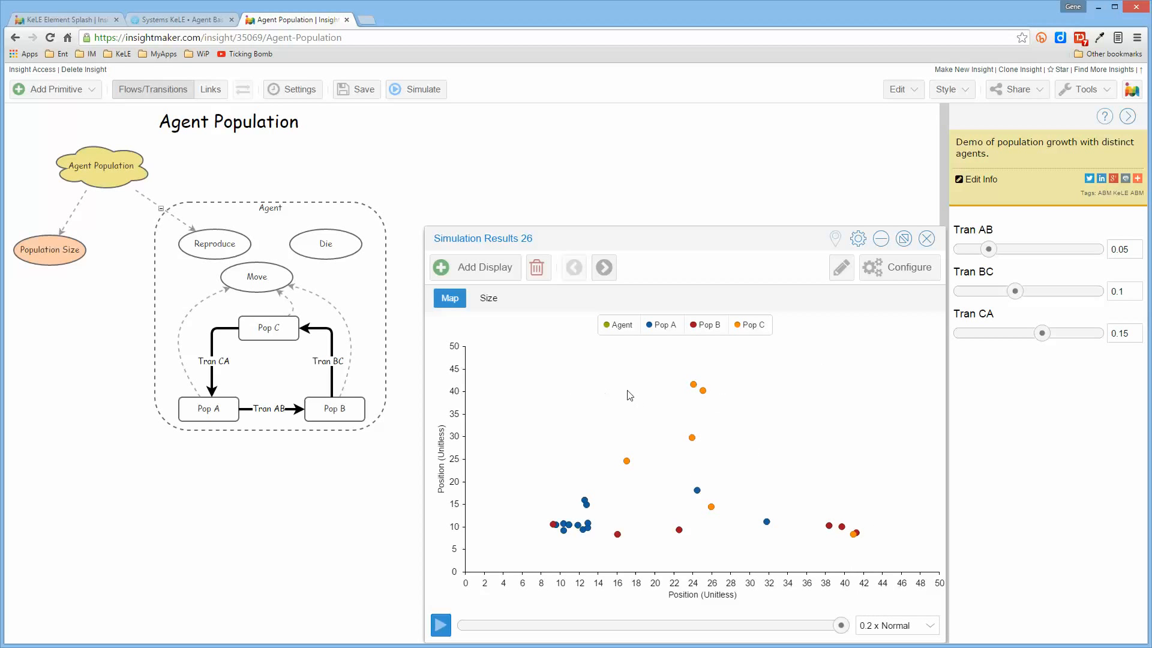
- Check the Reproduce action's trigger settings and rerun the simulation twice
left_click(228, 243)
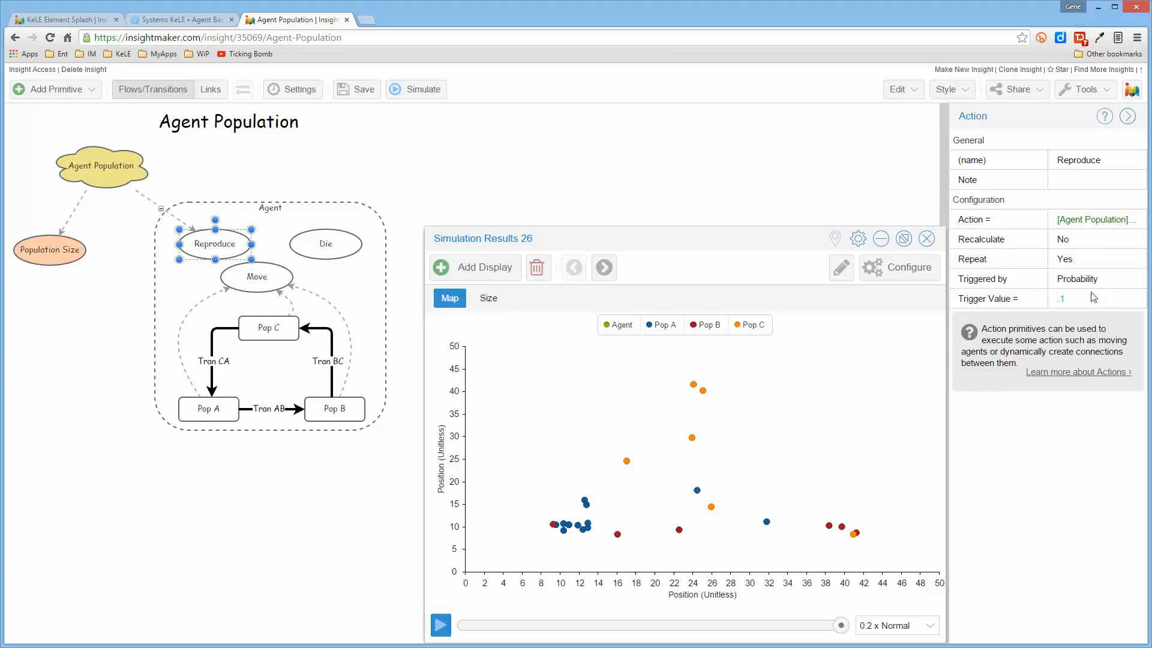
left_click(419, 90)
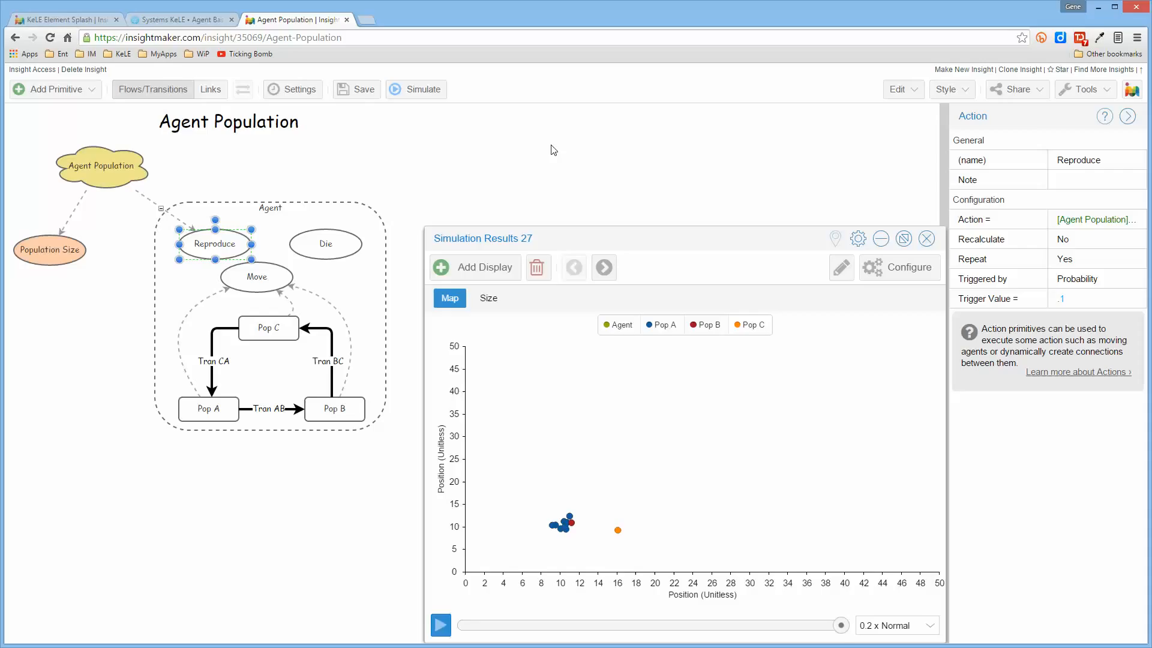
left_click(423, 90)
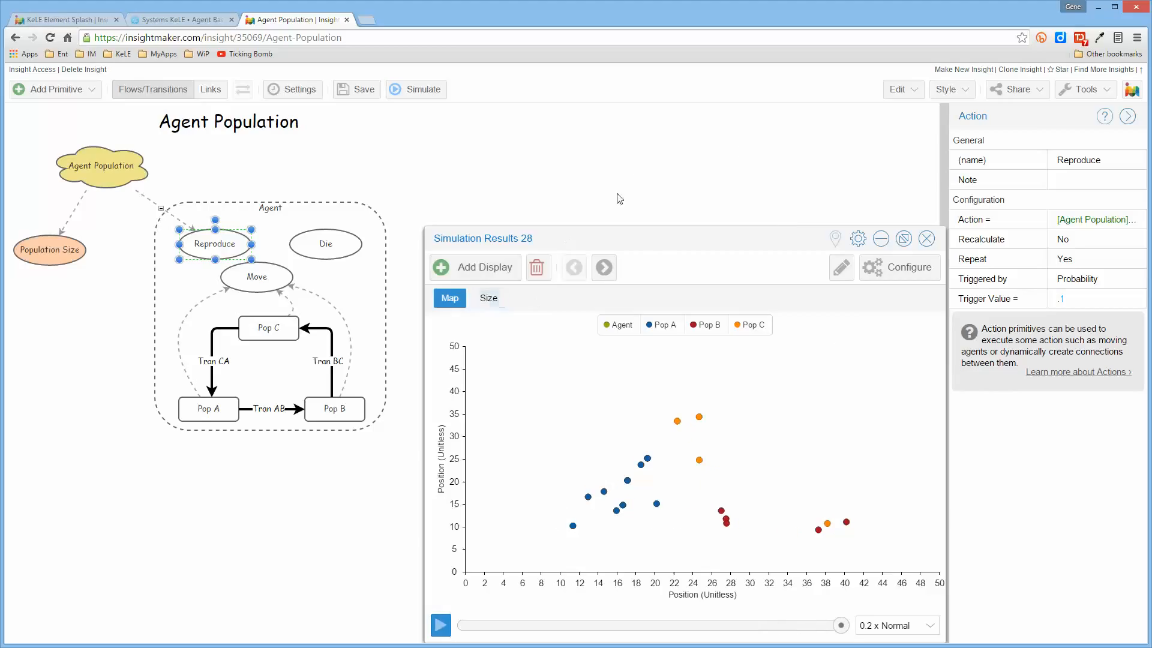
- Set the Die action's trigger value to .05 and run the simulation twice
left_click(329, 241)
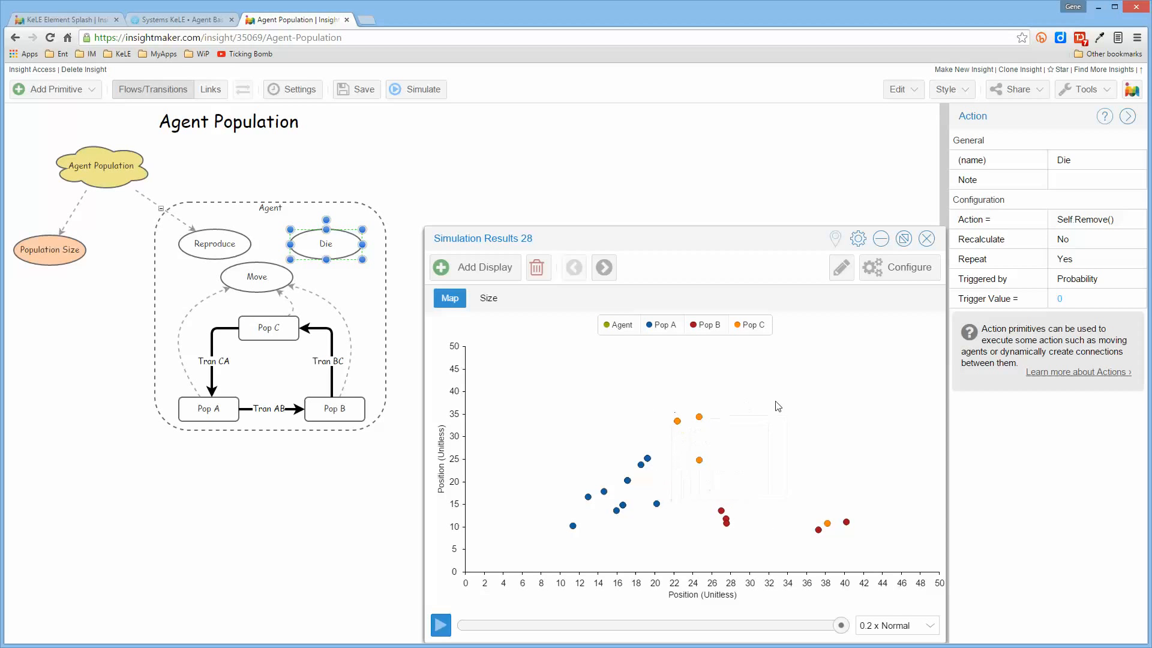
left_click(1069, 298)
key("BackSpace")
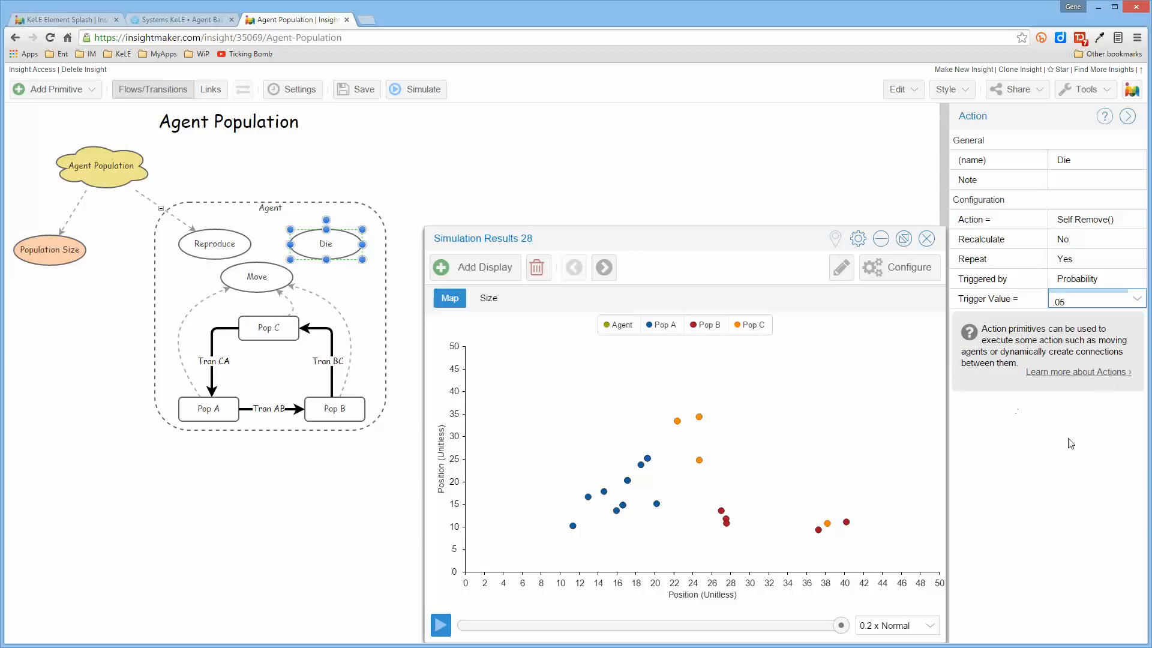
left_click(1056, 424)
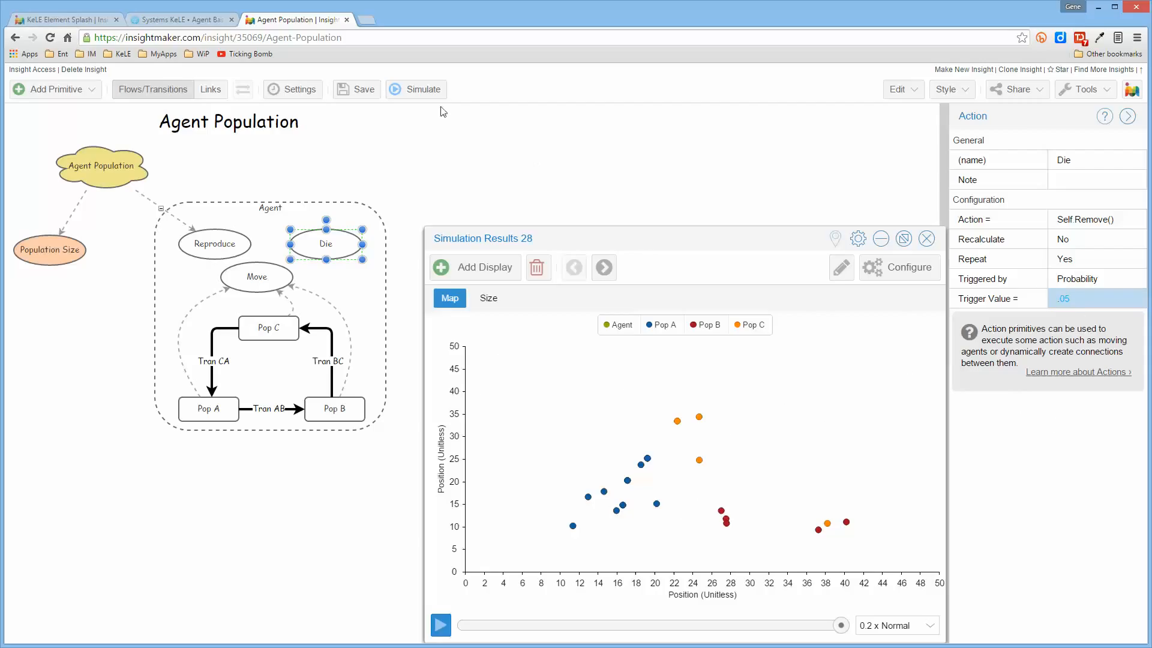
left_click(421, 90)
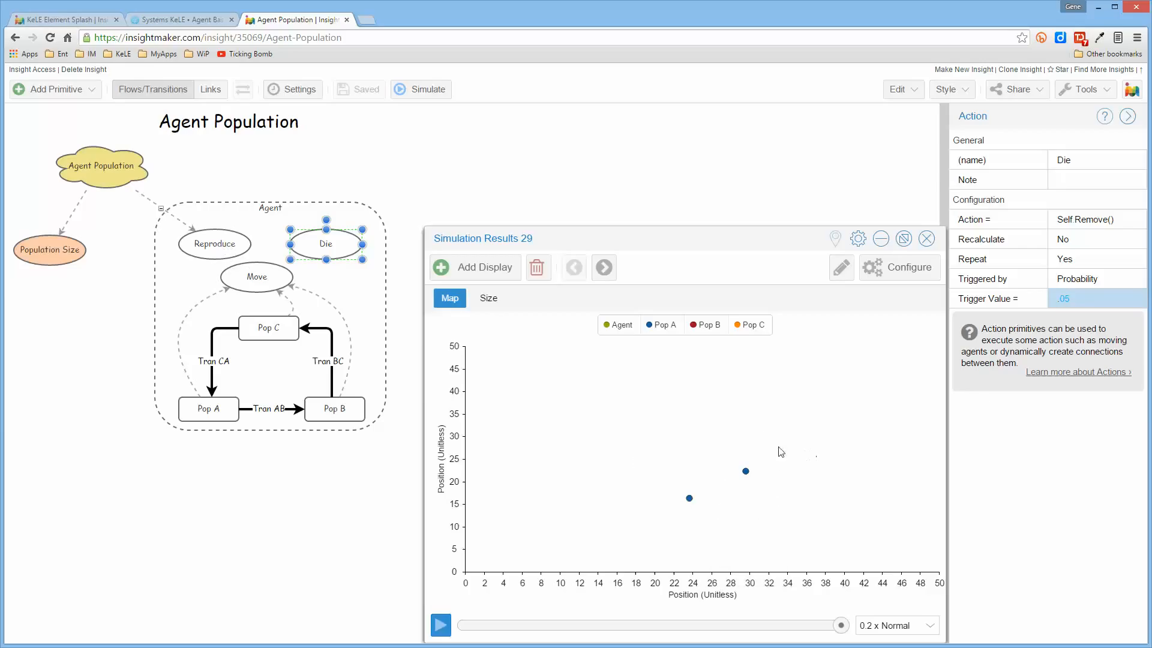
left_click(434, 91)
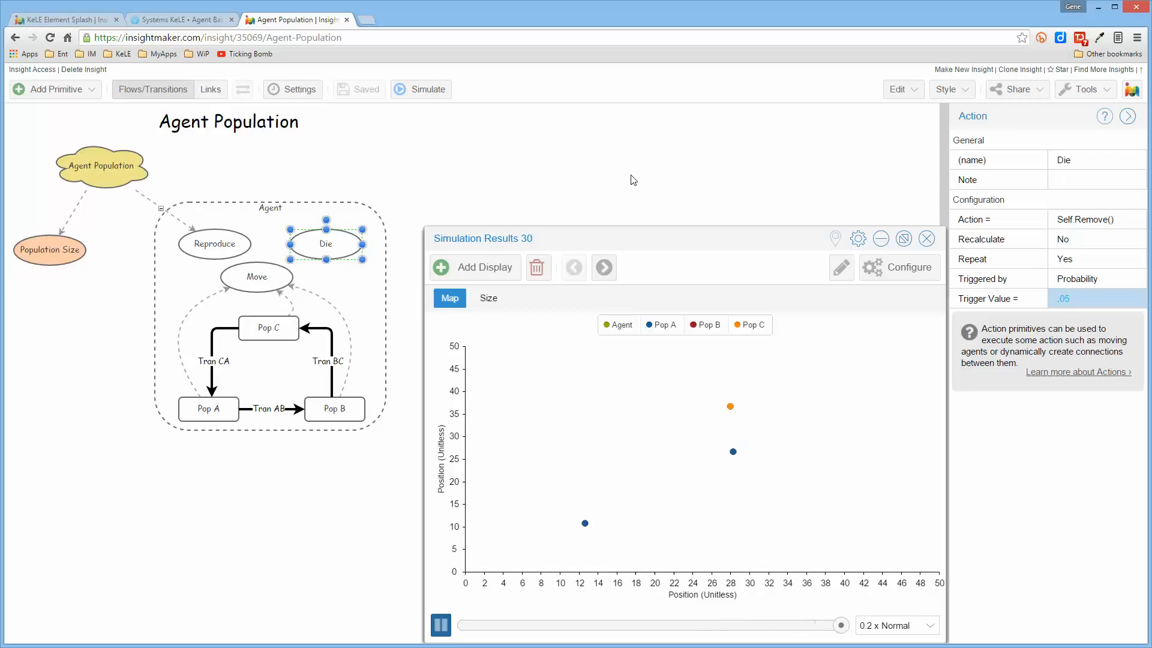
- Set the Reproduce action's trigger value to .25 and run the simulation
left_click(227, 250)
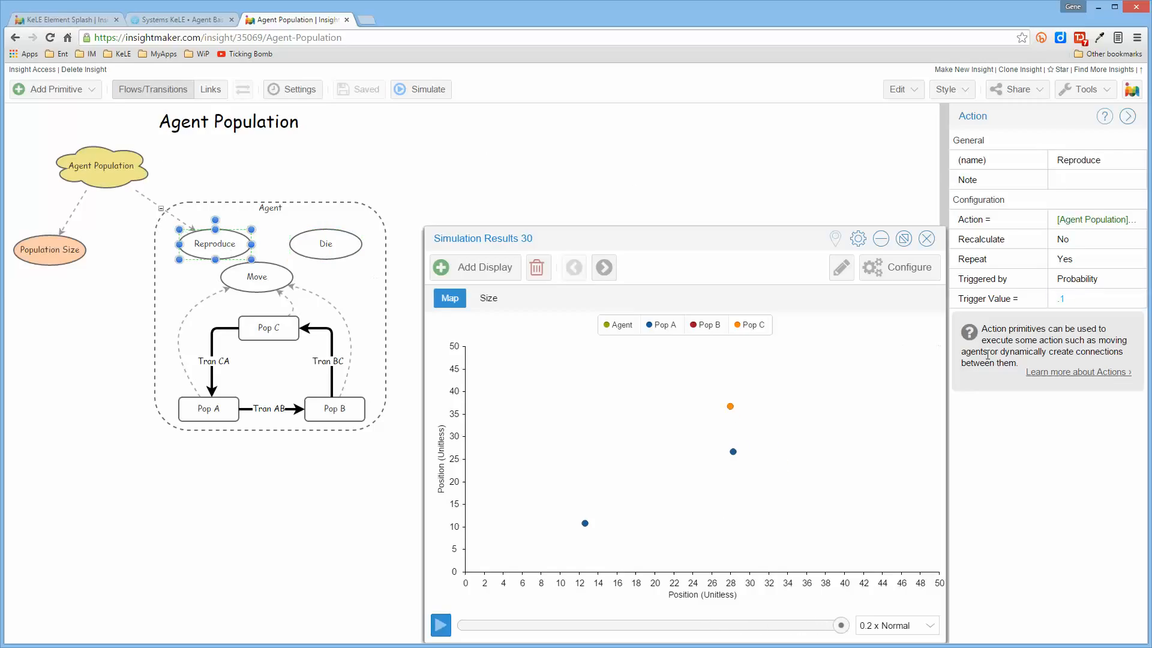
left_click(1066, 300)
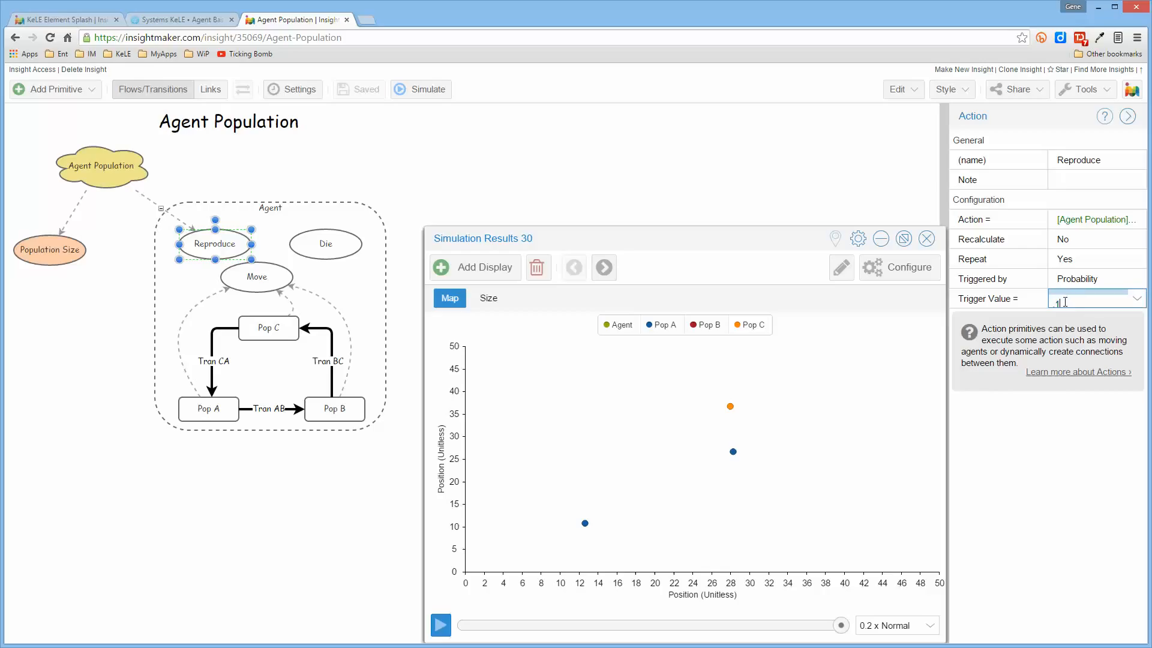
type(".25")
left_click(807, 177)
left_click(424, 88)
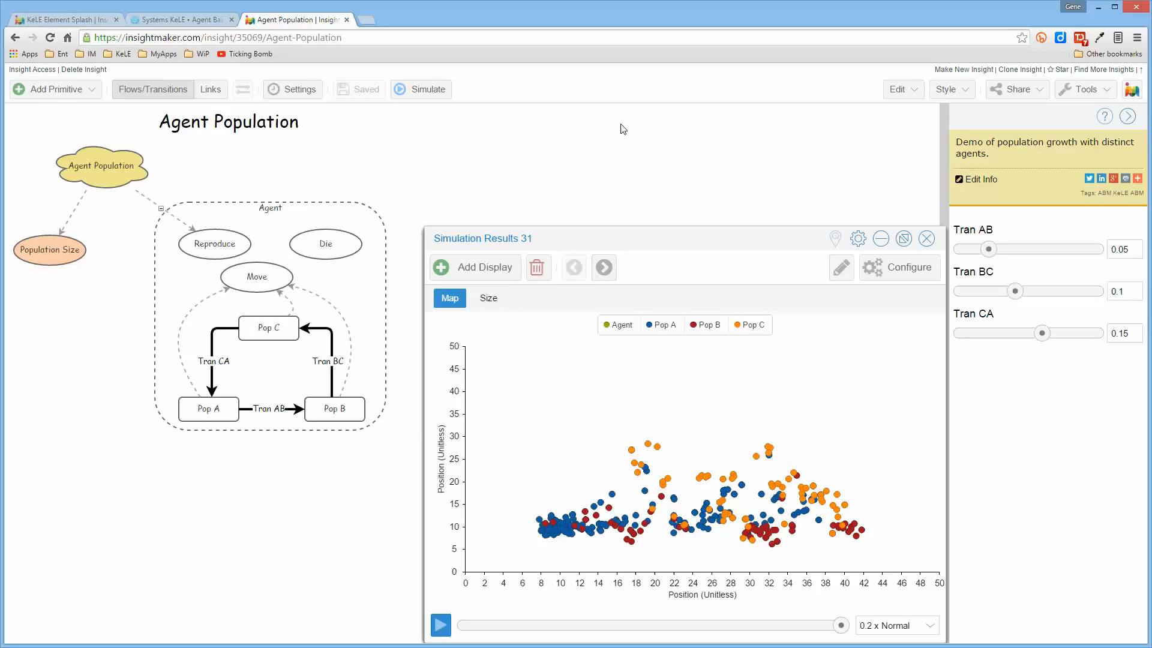
- Review the Agent folder's properties and the center(popNum) function in the insight macros
left_click(383, 296)
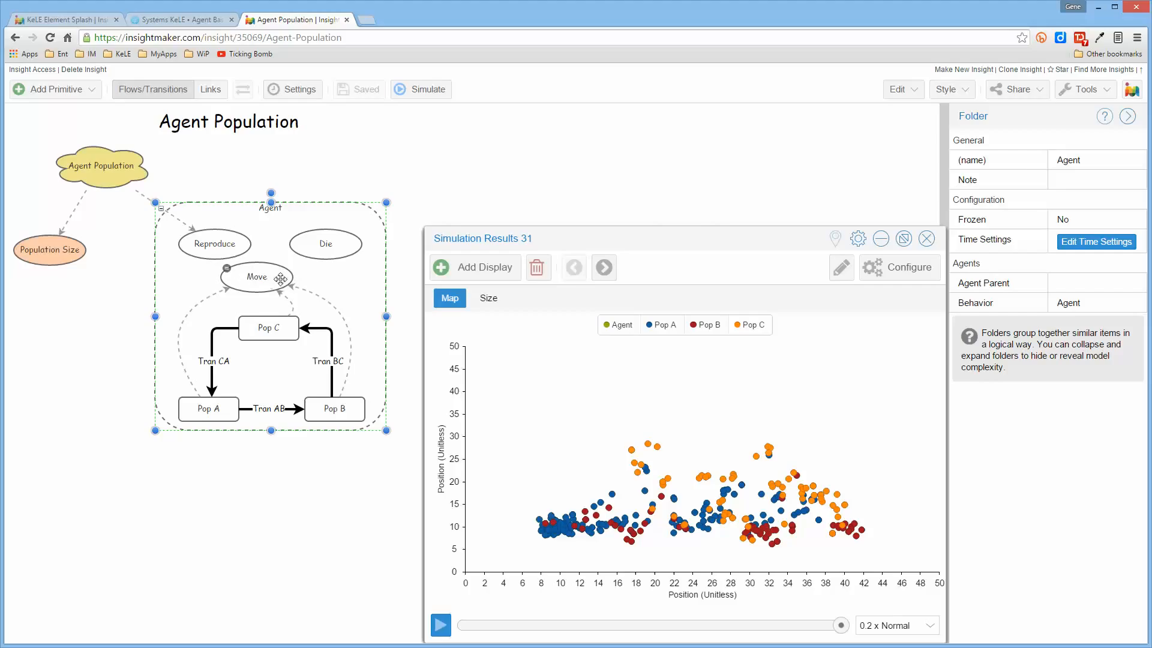
left_click(1109, 88)
left_click(1067, 219)
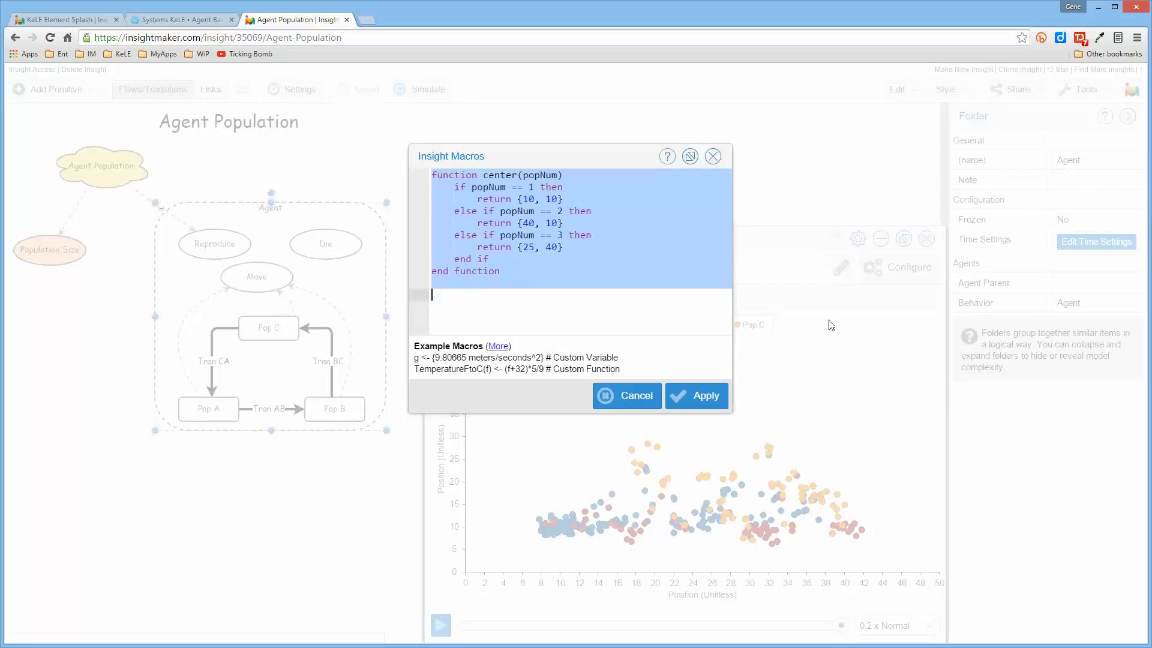
left_click(651, 396)
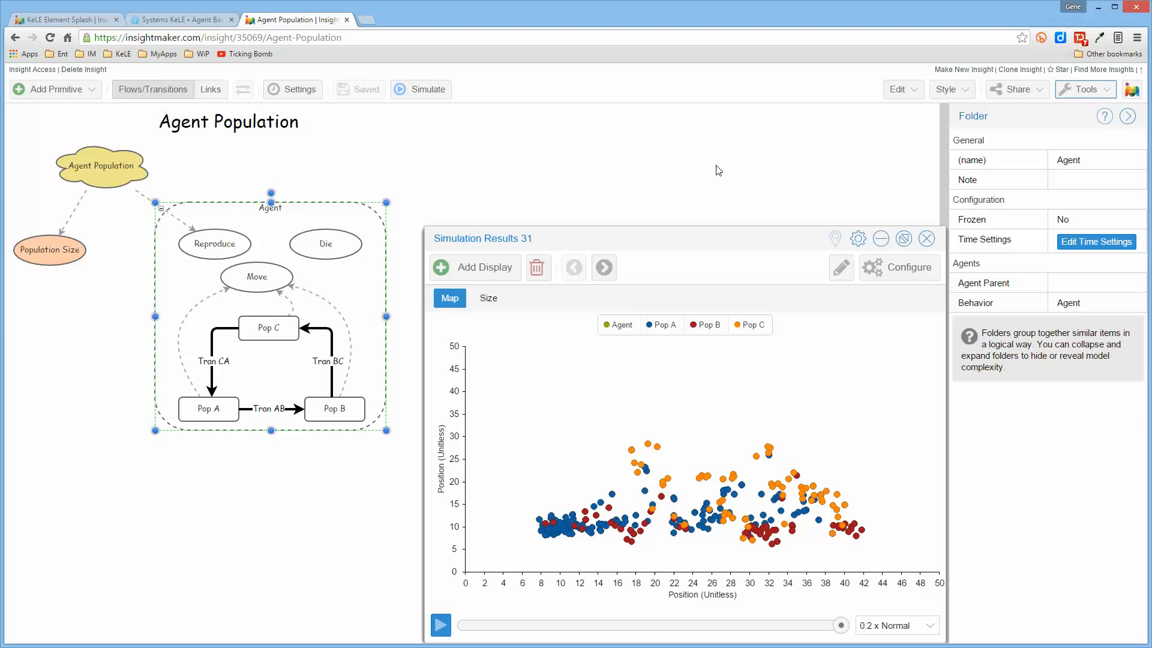
- Examine the Pop A state's start condition and residency settings
left_click(211, 406)
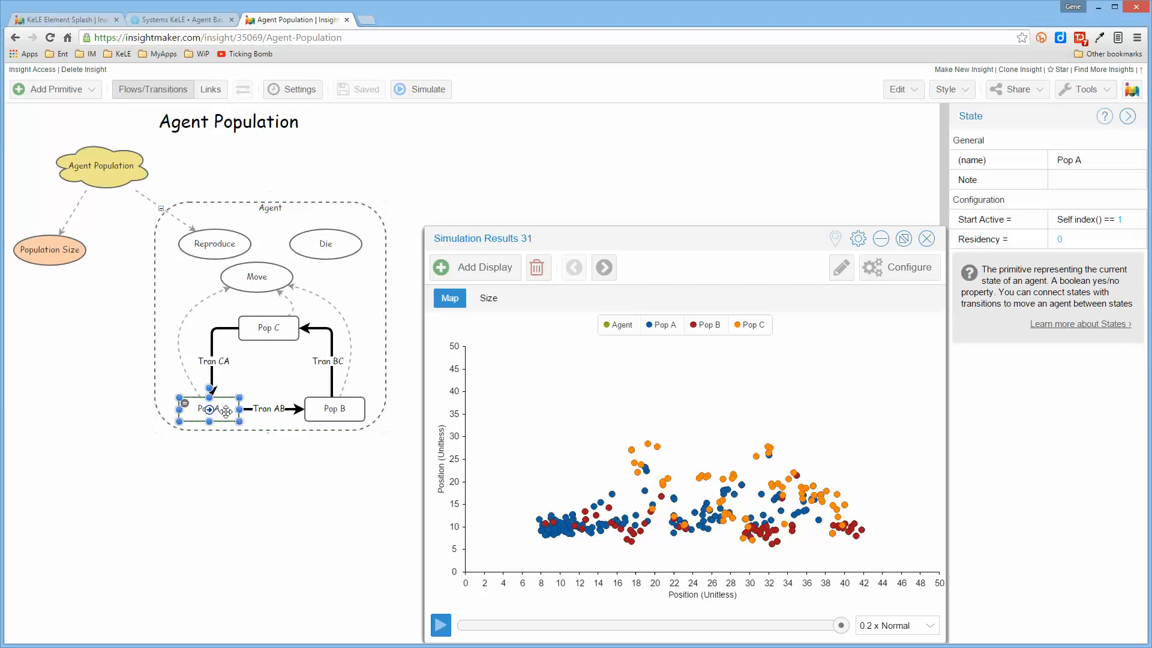